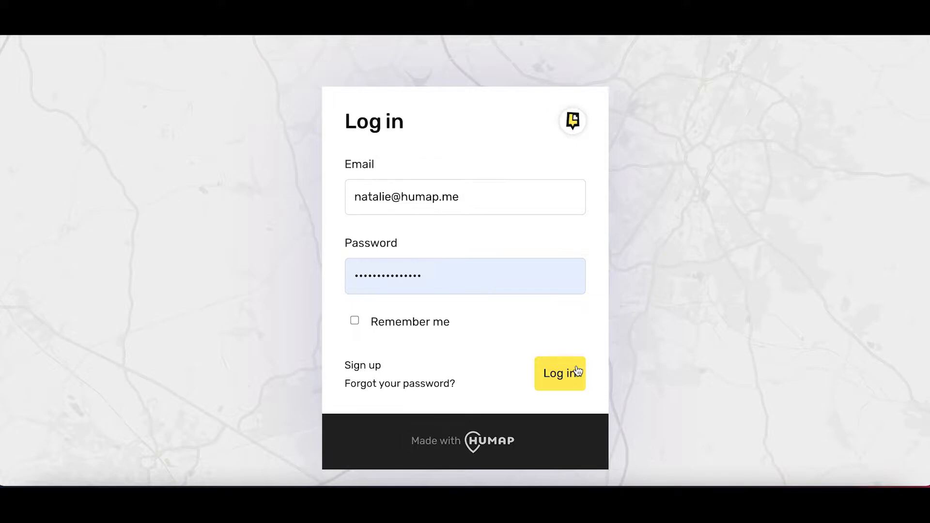
# Log in with the filled-in account details and start creating a new record
pyautogui.click(578, 371)
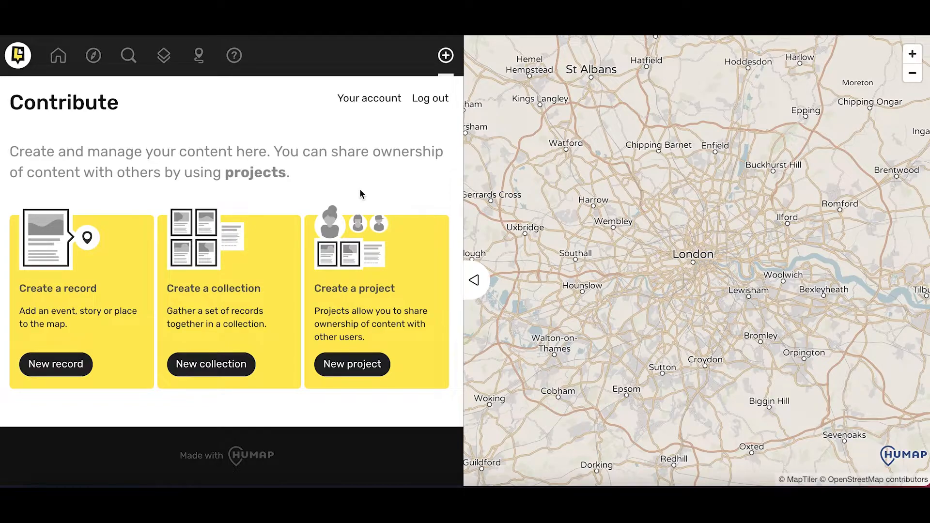
pyautogui.click(66, 372)
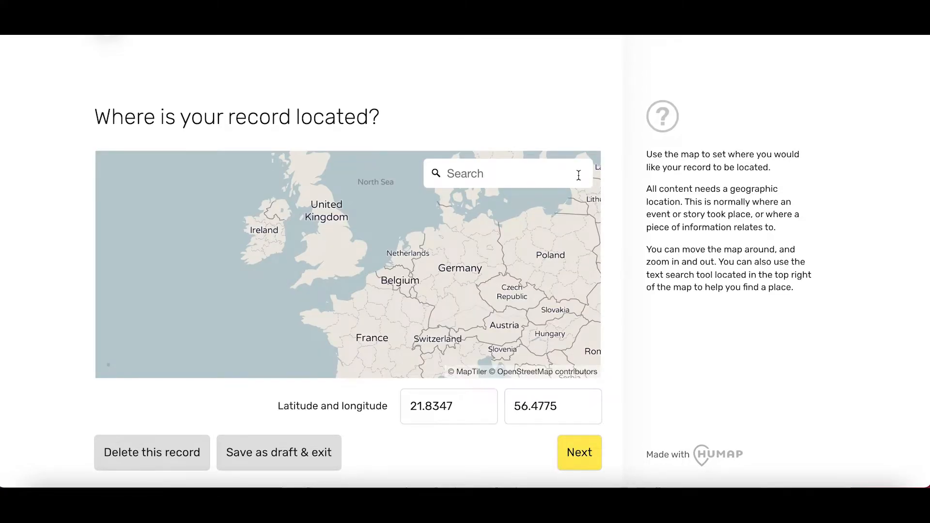
# Search the location map for Pudding Lane, choose the London result, and place the record's marker on that street
pyautogui.click(579, 175)
pyautogui.write('Pudding Lane')
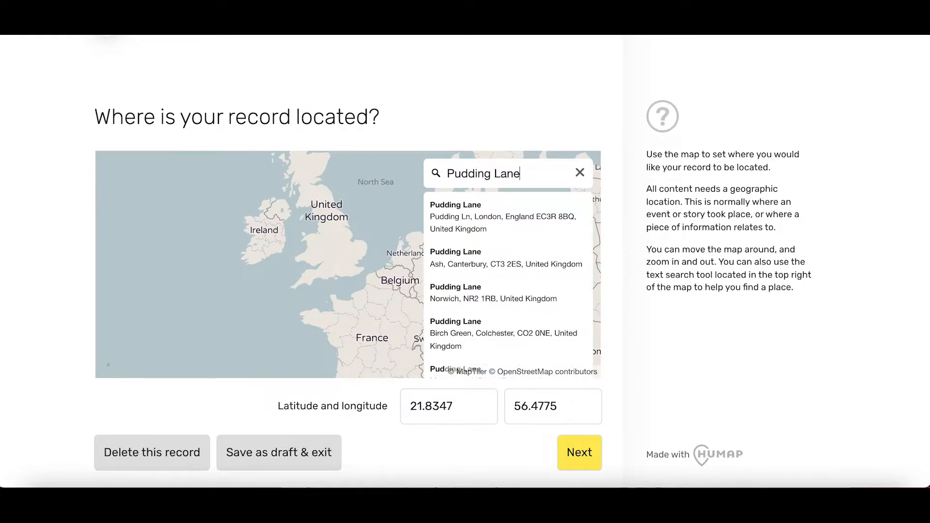
pyautogui.click(573, 215)
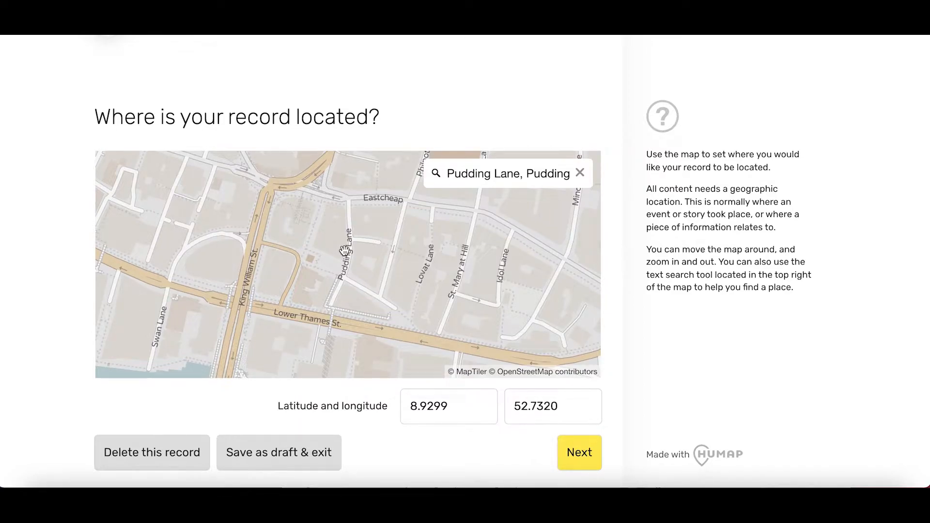
pyautogui.click(344, 250)
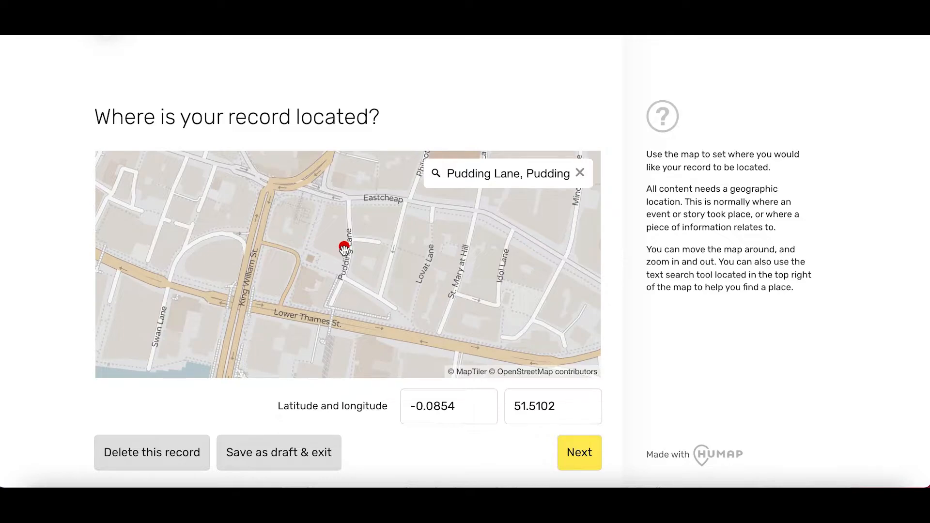
pyautogui.click(344, 249)
pyautogui.click(344, 249)
pyautogui.click(579, 452)
# Name the record "The Great Fire of London" and add body text describing the fire, followed by the Samuel Pepys diary extract
pyautogui.write('The Gre')
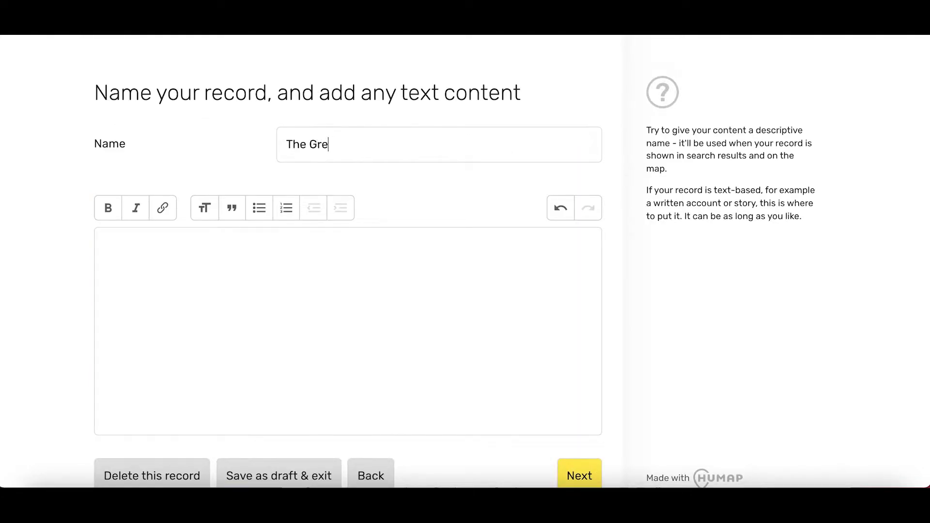
pyautogui.write('at Fire of London')
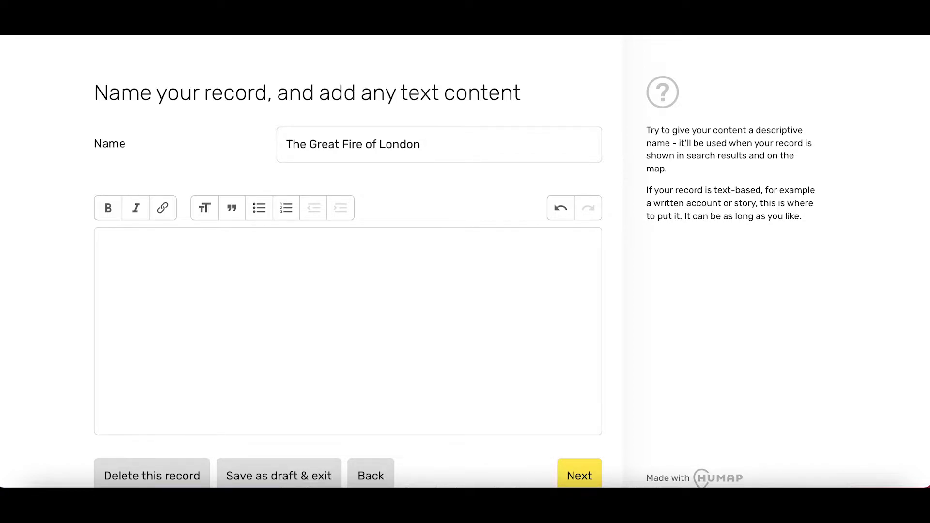
pyautogui.click(518, 282)
pyautogui.write('The Great Fire of London lasted four days, from the 2nd to the 4th of September 1666. It began at a bakery on Pudding Lane and quickly spread to the surrounding area. The death toll is unknown, but only six casualties were confirmed. It is believed that approximately 70,000 homes burned.  "Soon as dined, I and Moone away, and walked, through the City, the streets full of nothing but people and horses and carts loaden with goods, ready to run over one another, and, removing goods from one burned house to another. They now removing out of Canning-streets (which received goods in the morning) into Lumbard-streets, and further; and among others I now saw my little goldsmith, Stokes, receiving some friend’s goods, whose house itself was burned the day after." - From the diary of Samuel Pepys.')
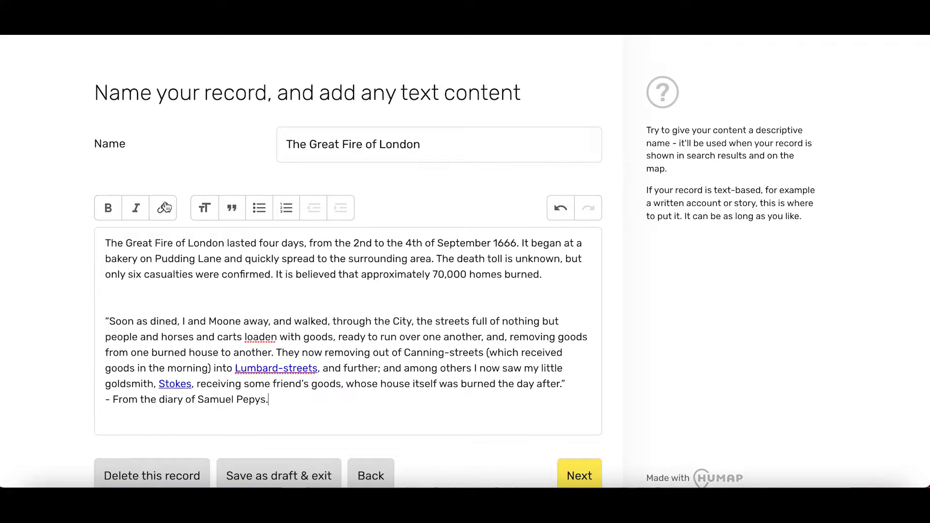
# Format the Samuel Pepys diary extract as an italic block quote, leaving out its attribution line
pyautogui.moveTo(105, 320); pyautogui.dragTo(575, 384)
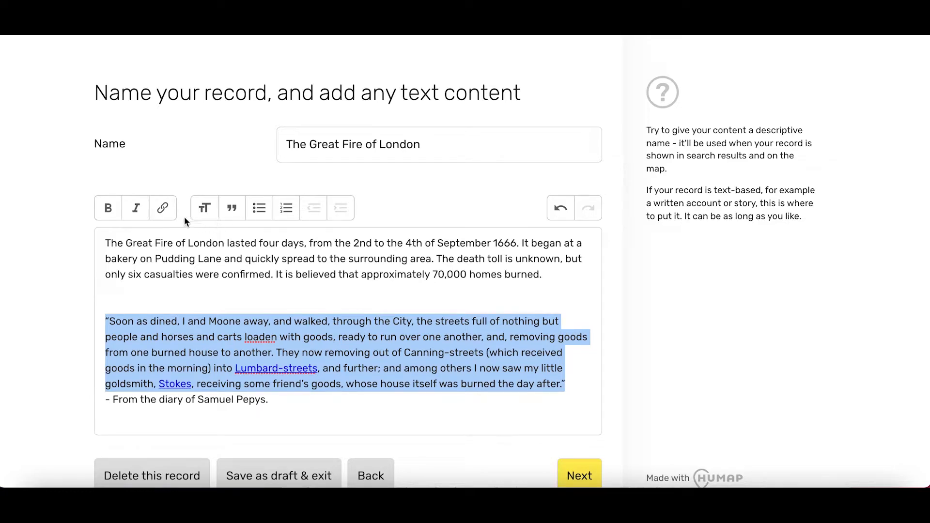
pyautogui.click(136, 209)
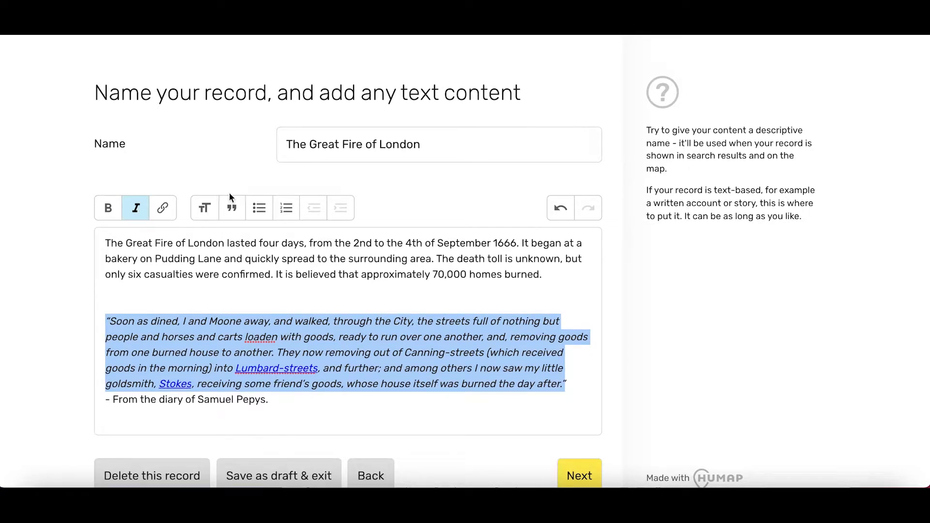
pyautogui.click(231, 209)
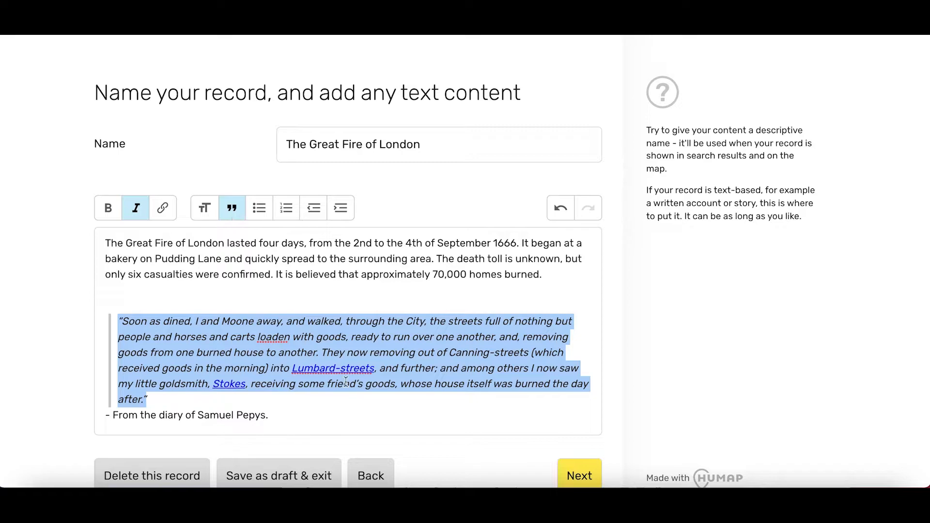
pyautogui.click(358, 408)
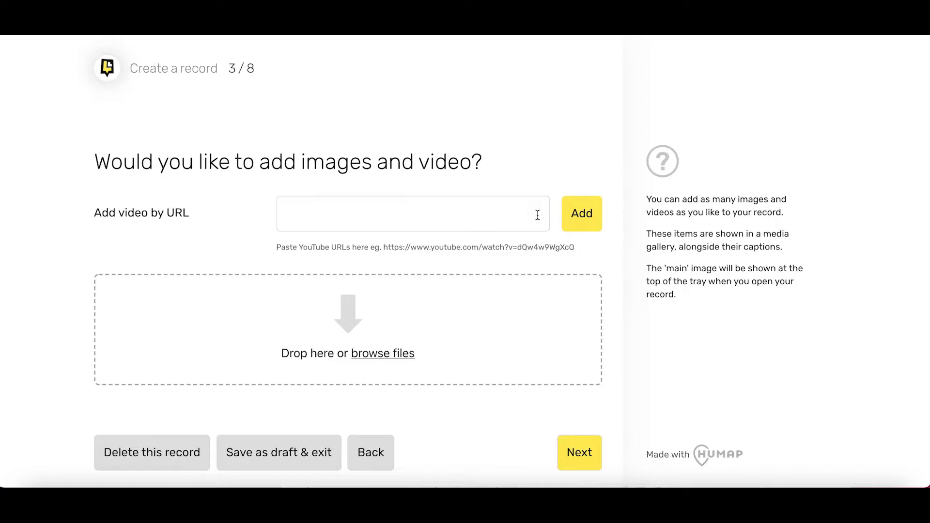
pyautogui.click(537, 214)
pyautogui.write('https://www.youtube.com/watch?v=JuTamHKt318')
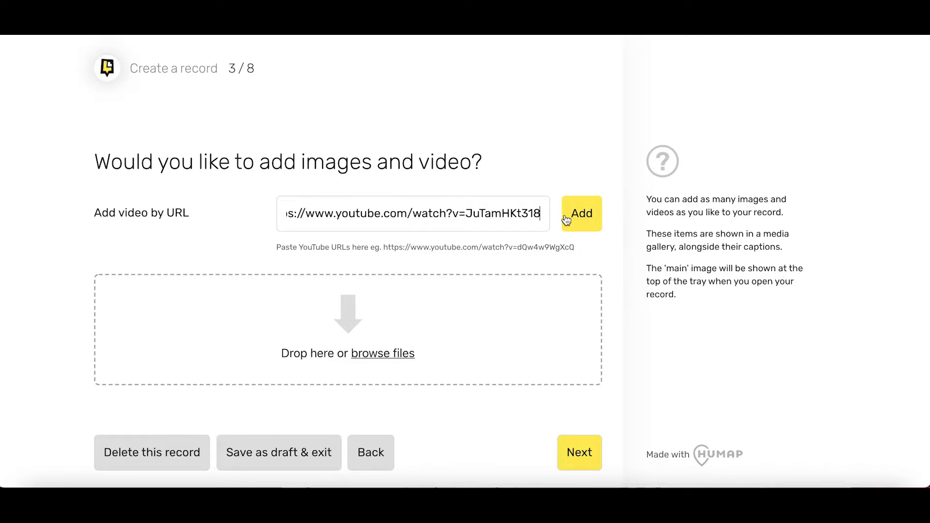
pyautogui.click(583, 218)
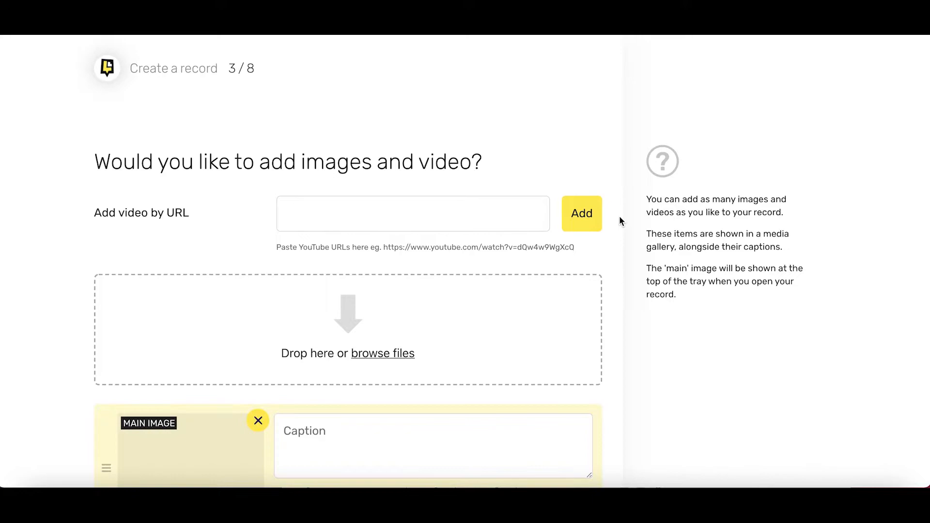
# Upload the image "The Great Fire of London.jpg" from the Desktop to the record's media
pyautogui.scroll(-3, 619, 216)
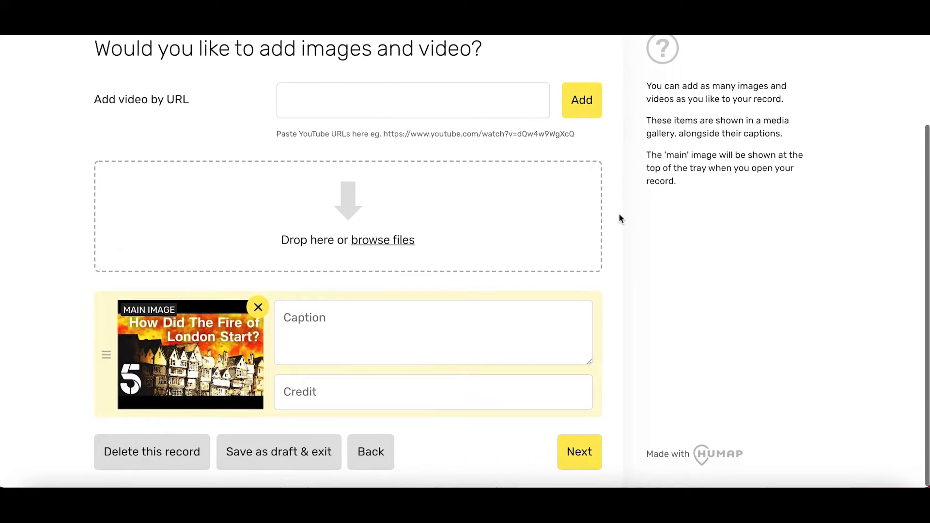
pyautogui.click(396, 245)
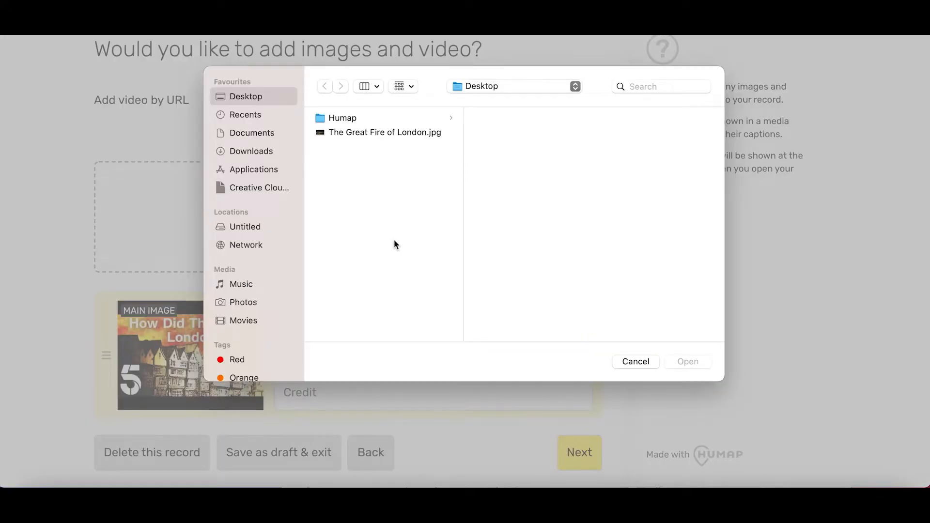
pyautogui.doubleClick(422, 130)
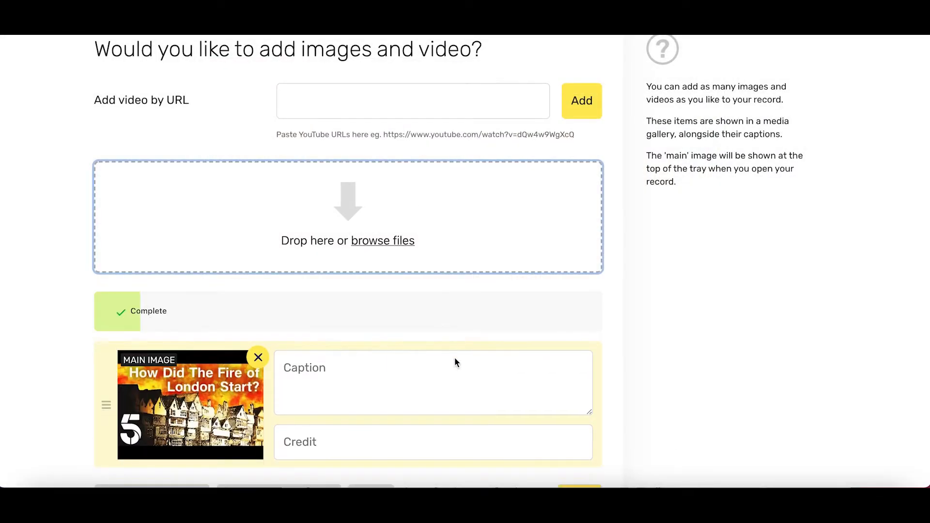
# Caption the main image "The Great Fire of London" and credit it to "Unknown painter (1675)"
pyautogui.scroll(-5, 457, 371)
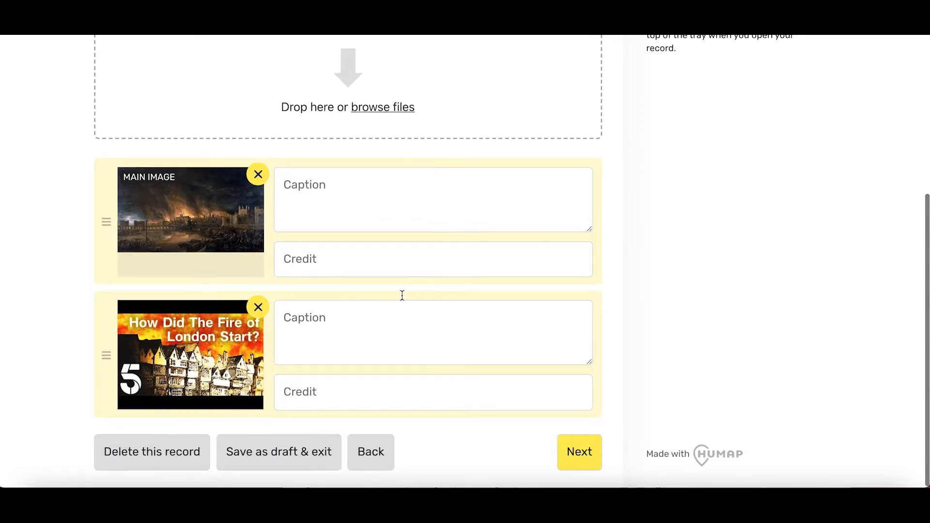
pyautogui.click(382, 216)
pyautogui.write('The Great Fire of London')
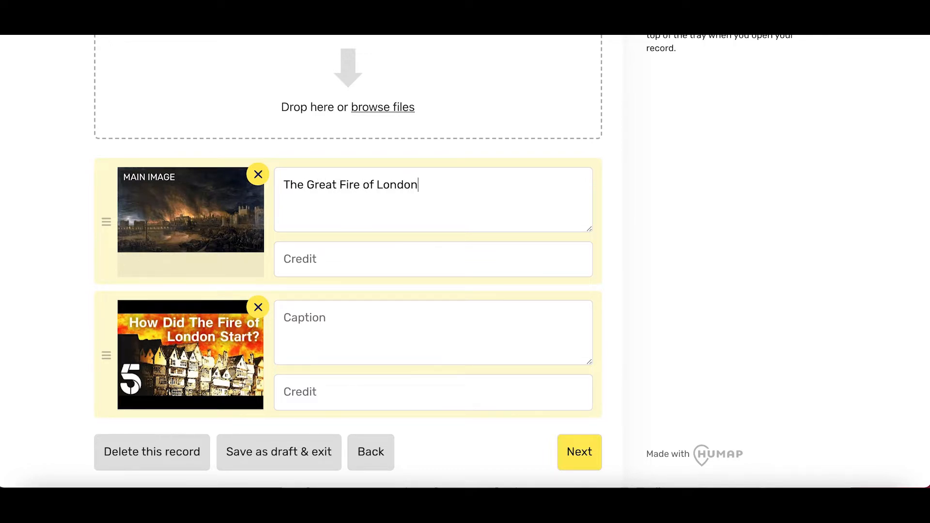
pyautogui.click(391, 261)
pyautogui.write('Unknown painter (1675')
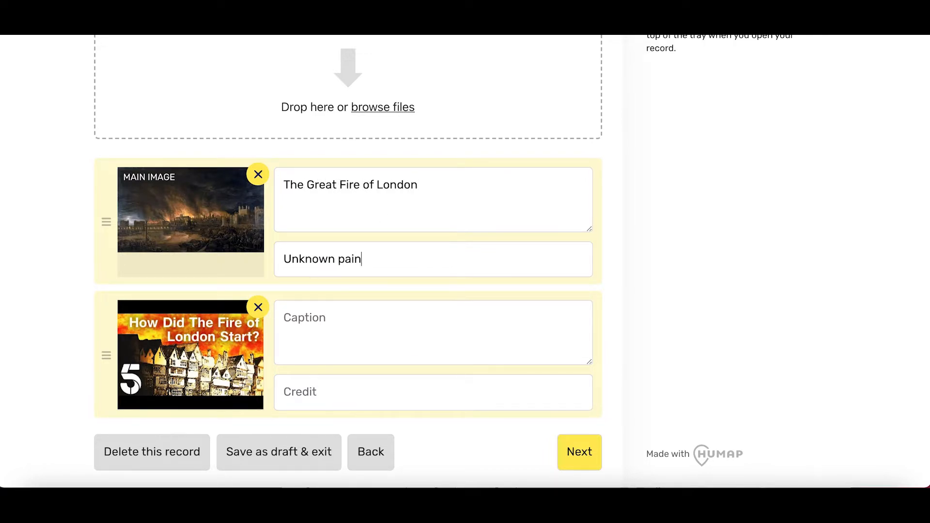
pyautogui.write(')')
# Caption the video "How did the Fire of London start?", credit it to "Channel 5", and proceed to the record's dates
pyautogui.click(373, 319)
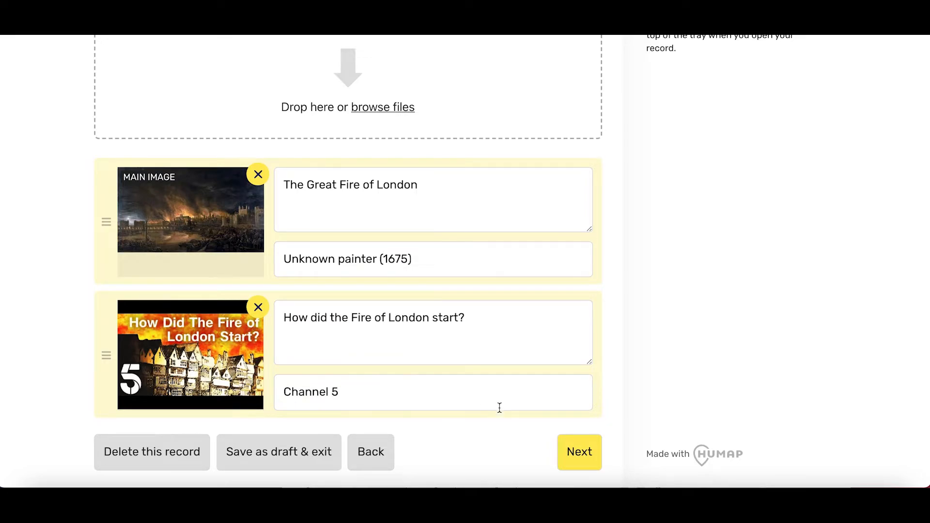
pyautogui.click(596, 450)
# Set the record's start date to 2 September 1666
pyautogui.click(364, 215)
pyautogui.click(341, 251)
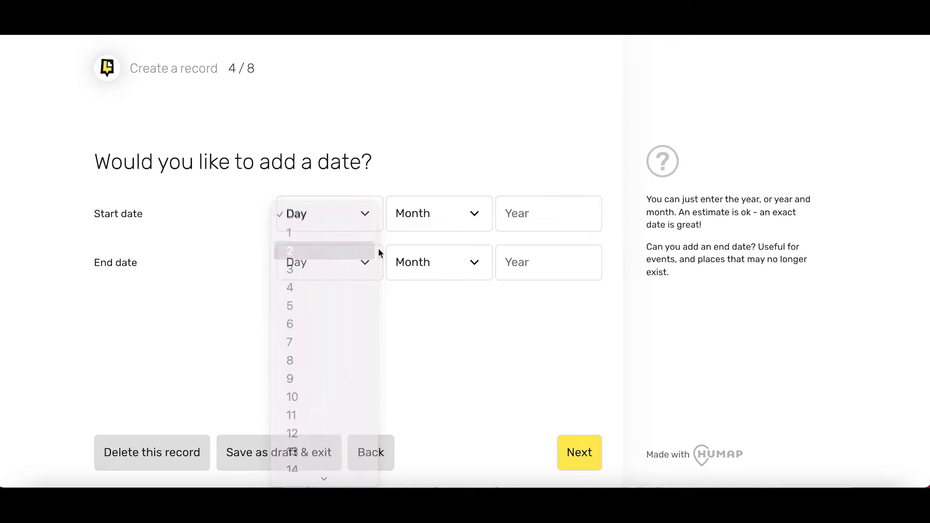
pyautogui.click(476, 213)
pyautogui.click(451, 381)
pyautogui.click(569, 213)
pyautogui.write('1666')
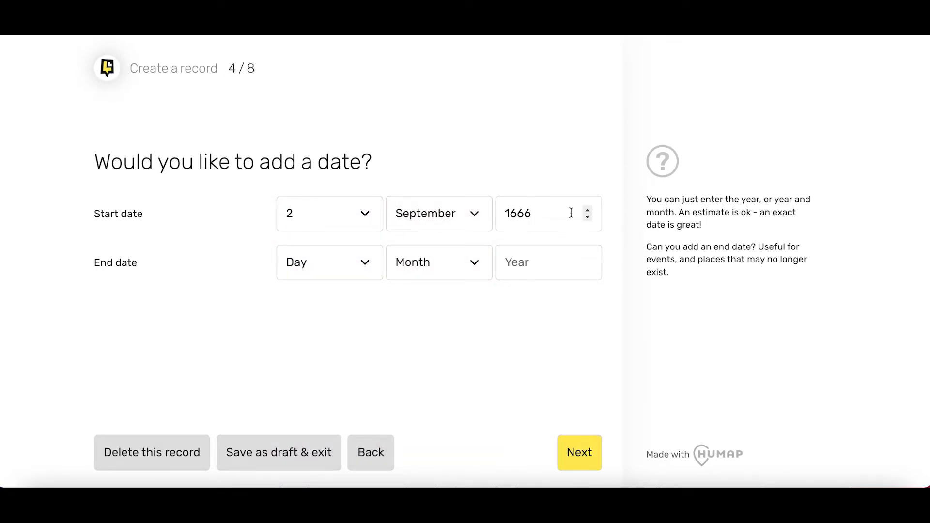
# Set the record's end date to 6 September 1666 and proceed to the links
pyautogui.click(368, 263)
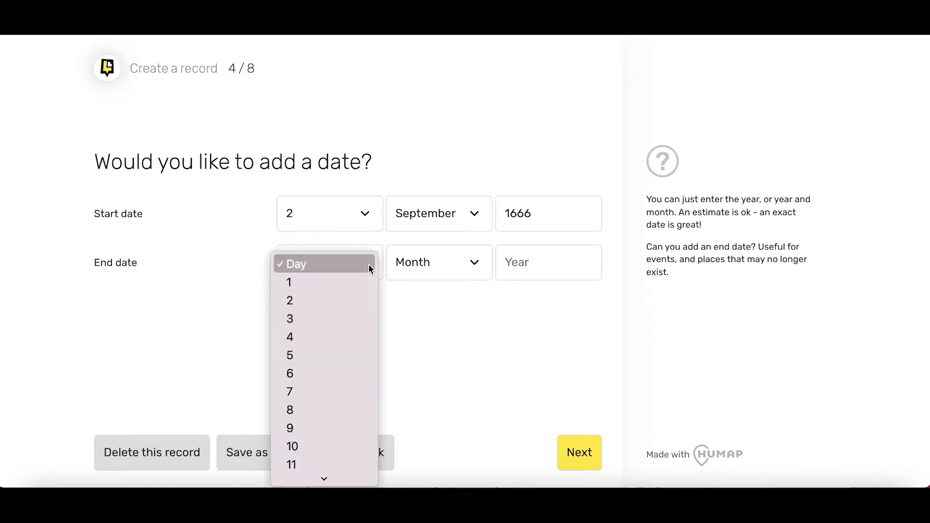
pyautogui.click(303, 369)
pyautogui.click(469, 275)
pyautogui.click(443, 424)
pyautogui.click(557, 259)
pyautogui.write('1666')
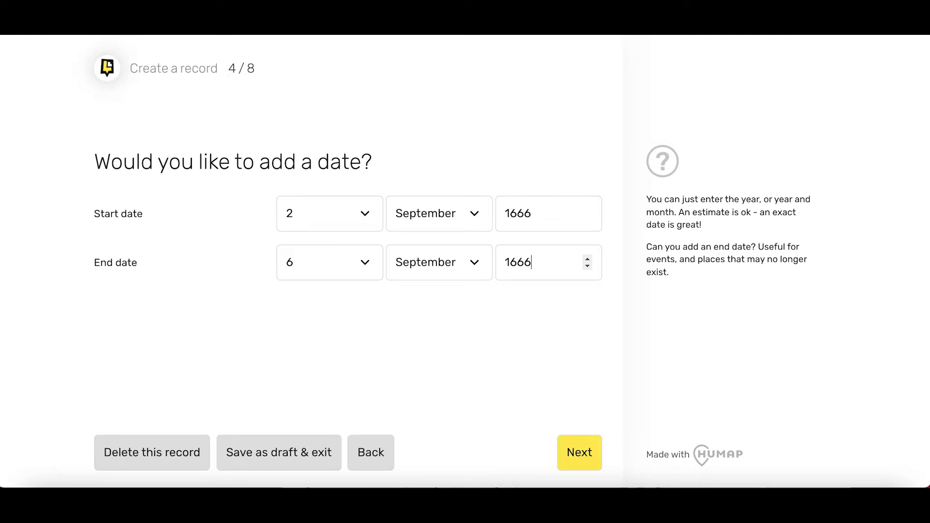
pyautogui.click(599, 452)
pyautogui.click(191, 222)
pyautogui.write('The Gre')
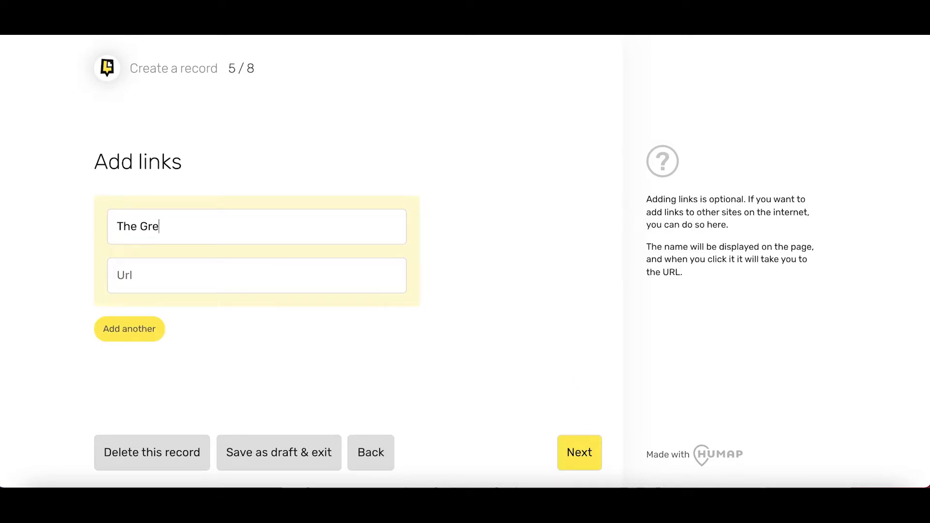
pyautogui.write('at Fire of London (W')
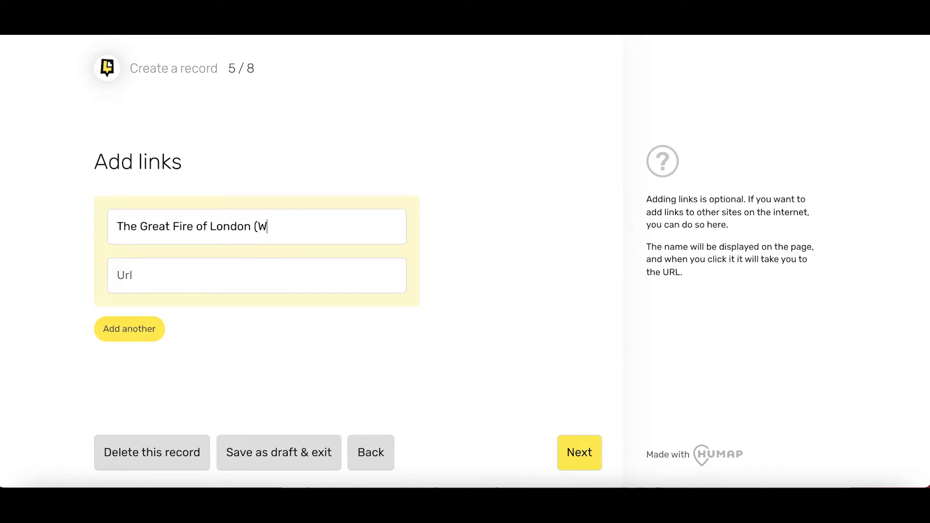
pyautogui.write('ikipedia)')
pyautogui.click(192, 285)
pyautogui.write('https://en.wikipedia.org/wiki/Great_Fire_of_London')
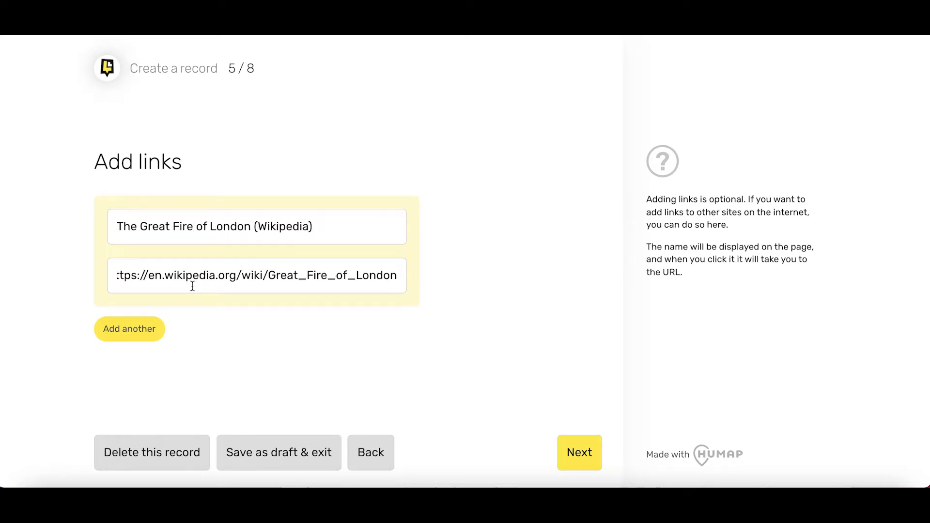
pyautogui.click(156, 327)
pyautogui.scroll(-1, 229, 306)
pyautogui.click(222, 305)
pyautogui.write('Th')
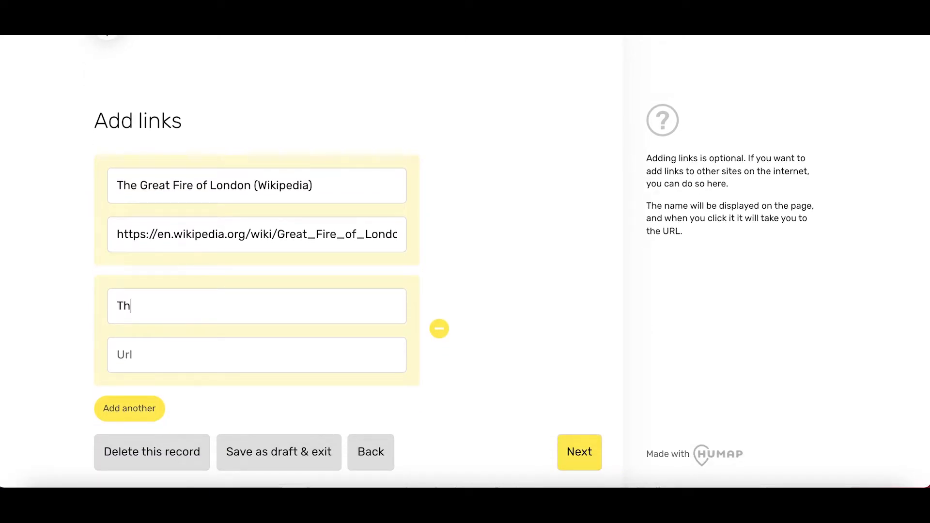
pyautogui.write('e Diary of Samuel Pepys')
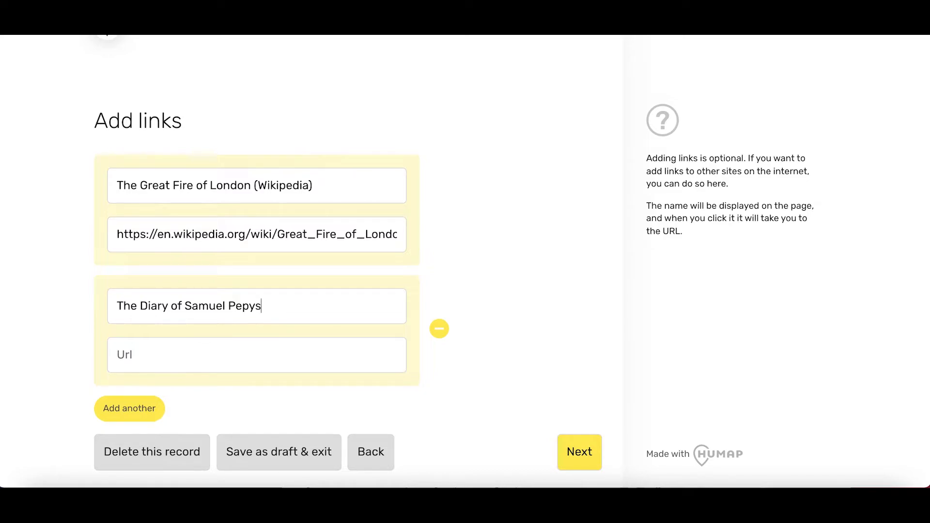
pyautogui.click(167, 353)
pyautogui.write('https://www.pepysdiary.com/diary/1666/09/')
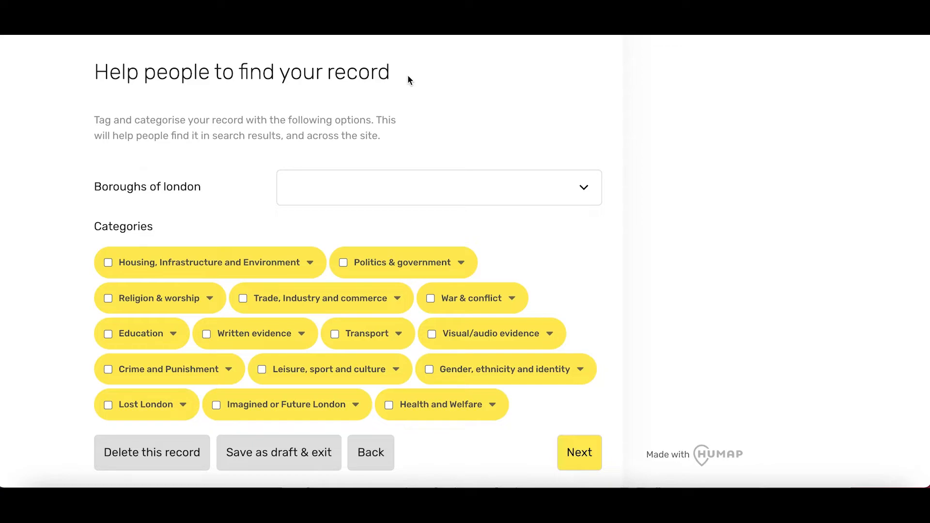
# Set the record's London borough to City of London
pyautogui.click(583, 188)
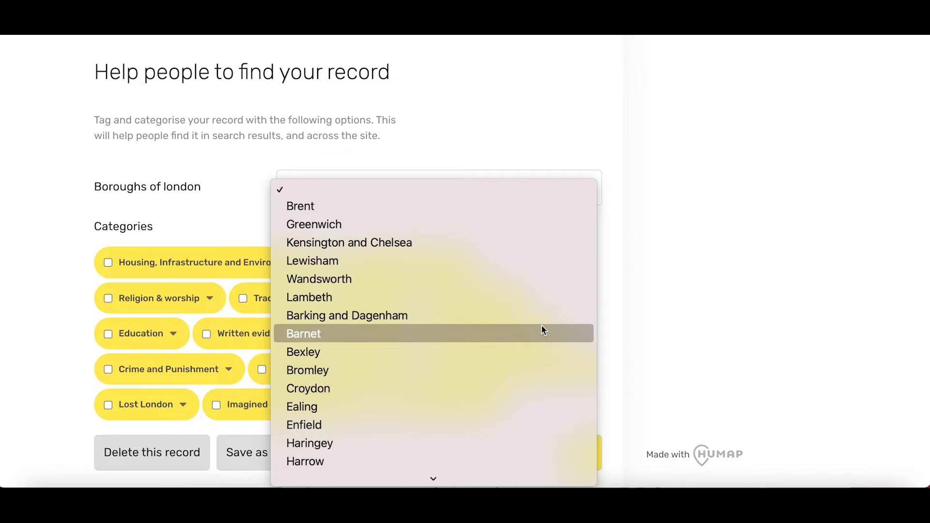
pyautogui.scroll(-3, 542, 324)
pyautogui.scroll(-10, 542, 329)
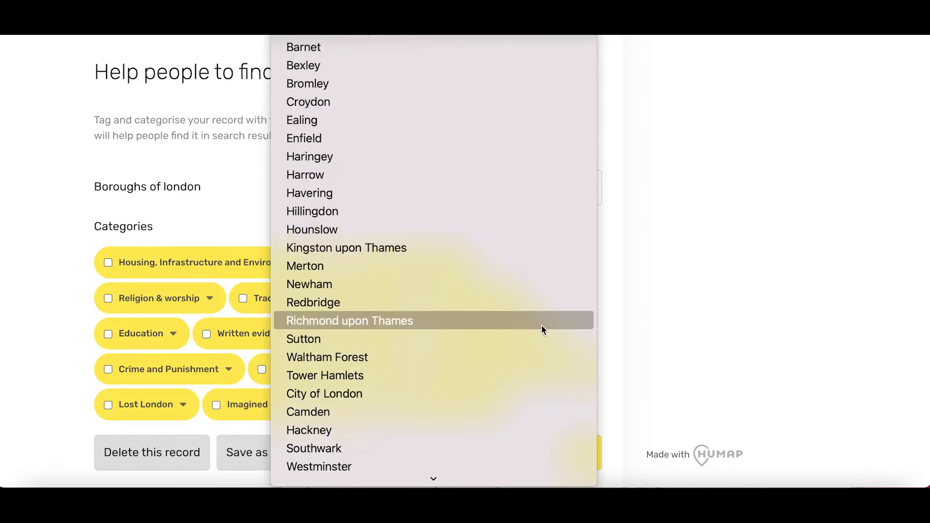
pyautogui.click(486, 365)
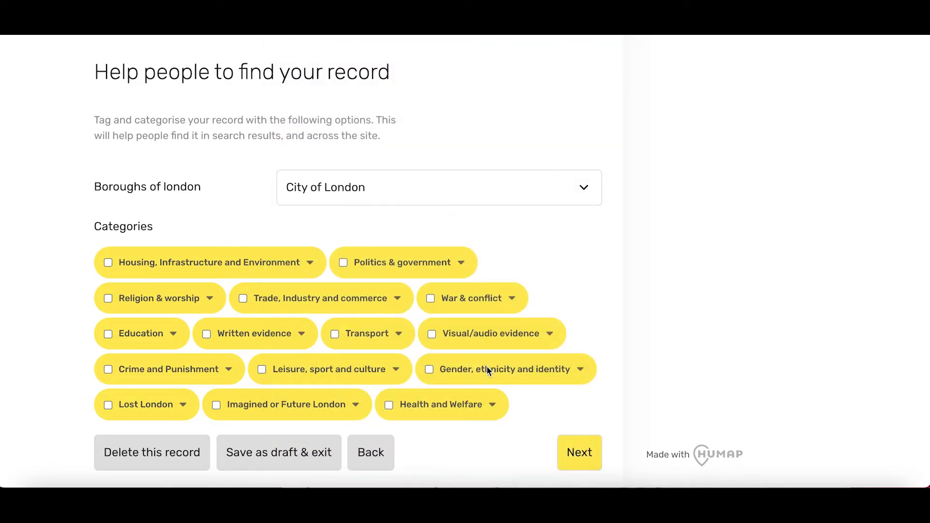
# Categorise the record under Written evidence, picking from that category's sub-options
pyautogui.click(311, 334)
pyautogui.click(290, 409)
pyautogui.click(300, 338)
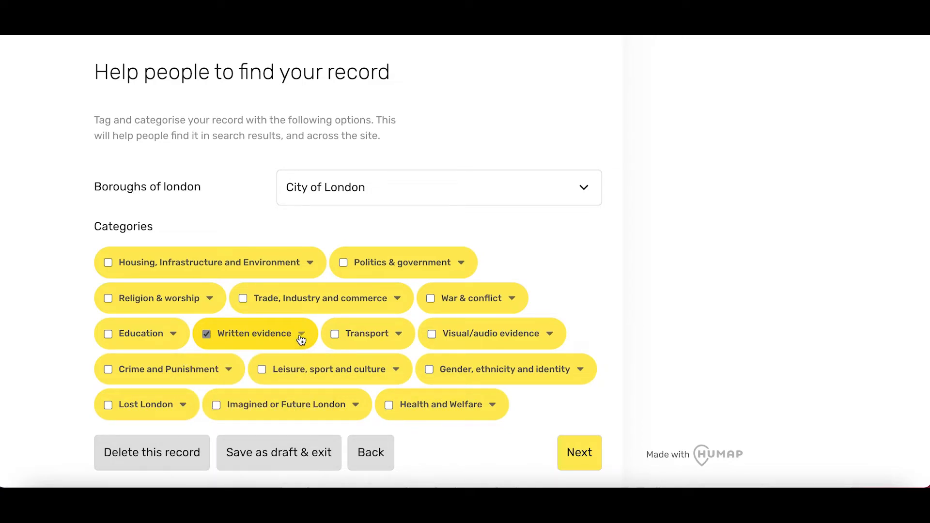
# Add the Lost London category to the record and continue to the credits and attribution page
pyautogui.click(108, 405)
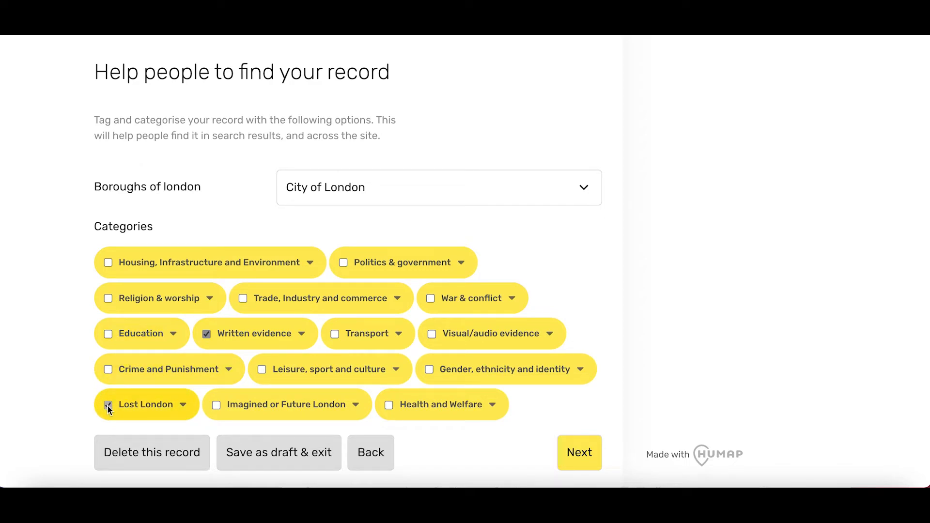
pyautogui.click(598, 458)
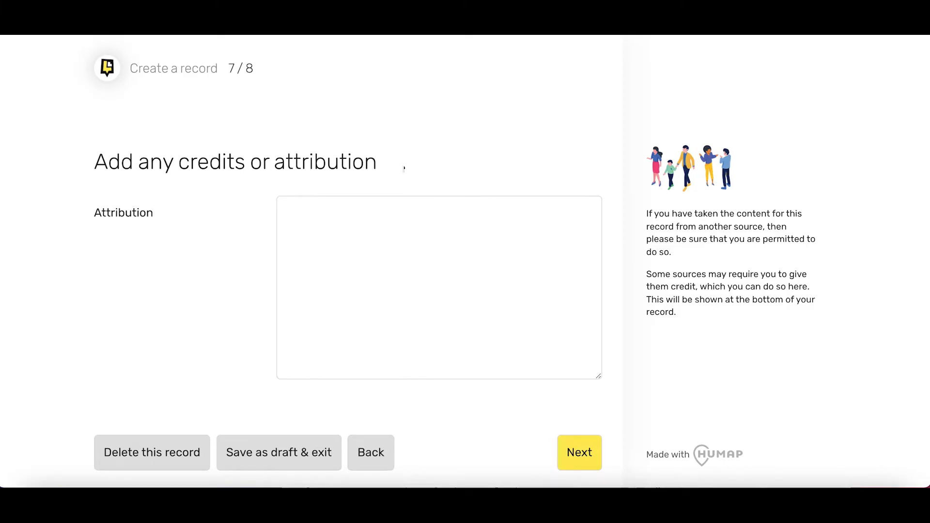
pyautogui.click(558, 293)
pyautogui.write('https://en.wikipedia.org/wiki/Great_Fire_of_London  https://www.themonument.info/history  https://www.pepysdiary.com/diary/1666/09/  https://www.youtube.com/watch?v=JuTamHKt318')
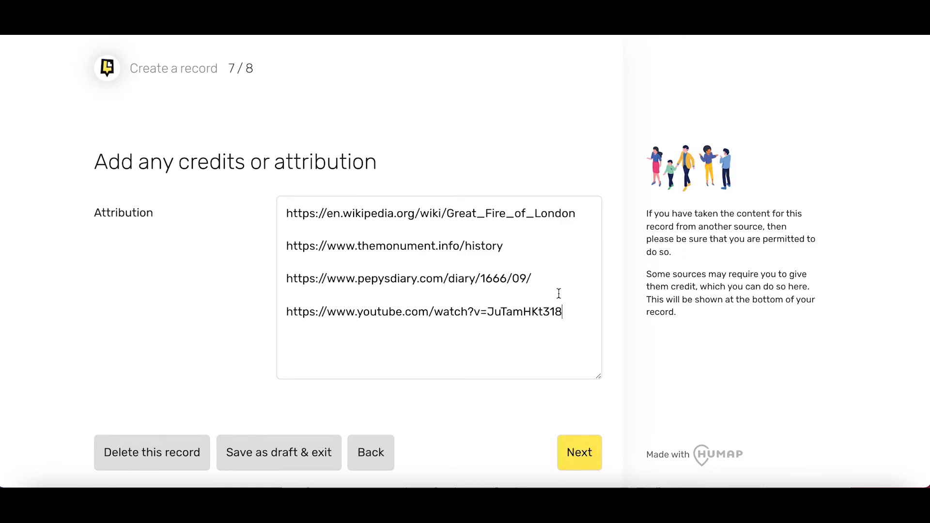
pyautogui.click(600, 458)
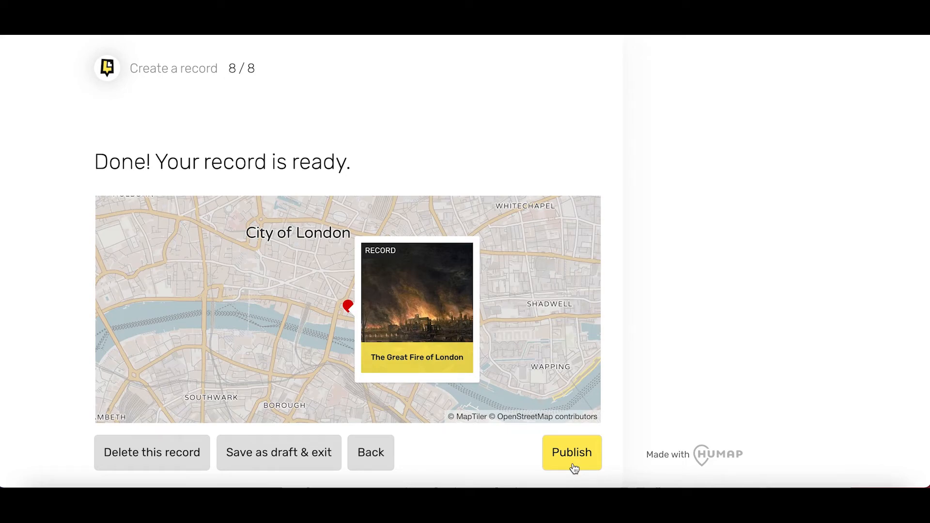
# Publish the record and review its public page, including the tags, links, gallery, and sources and attribution
pyautogui.click(572, 456)
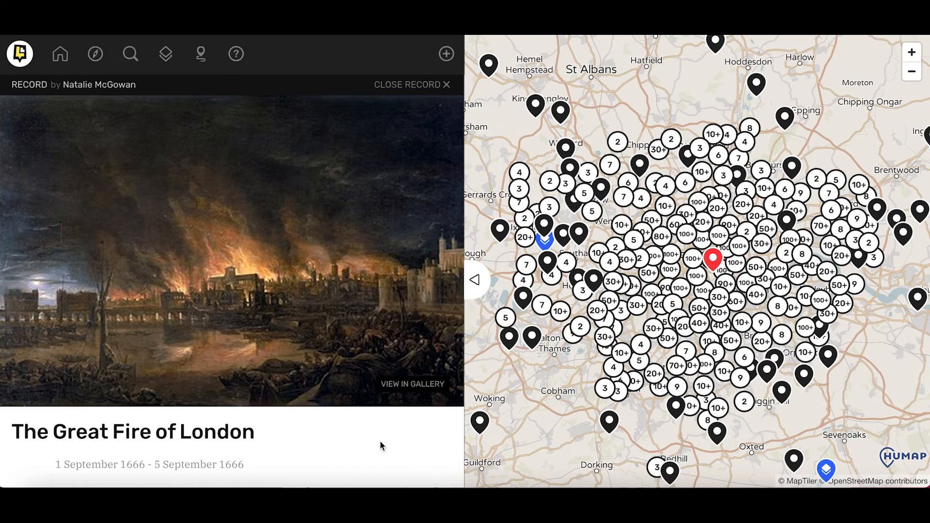
pyautogui.scroll(-7, 380, 446)
pyautogui.scroll(-6, 380, 440)
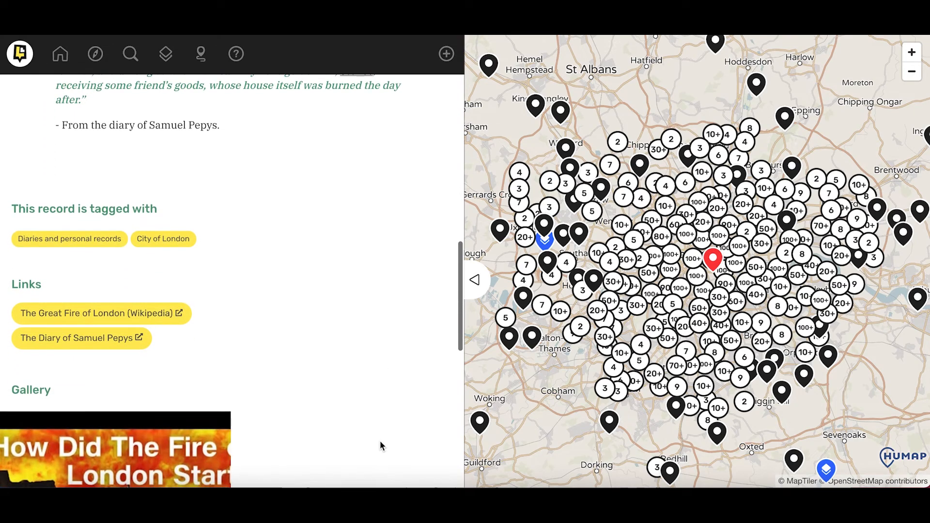
pyautogui.scroll(-7, 379, 440)
pyautogui.scroll(-3, 380, 440)
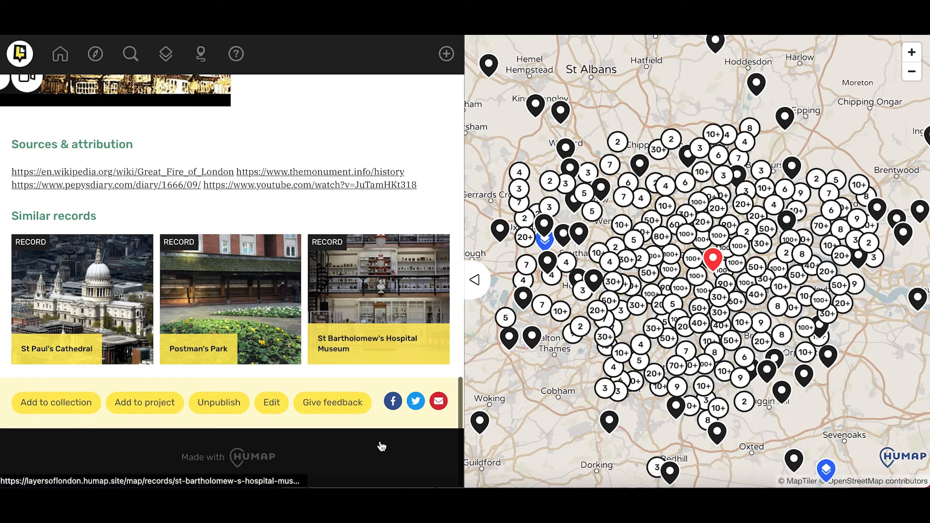